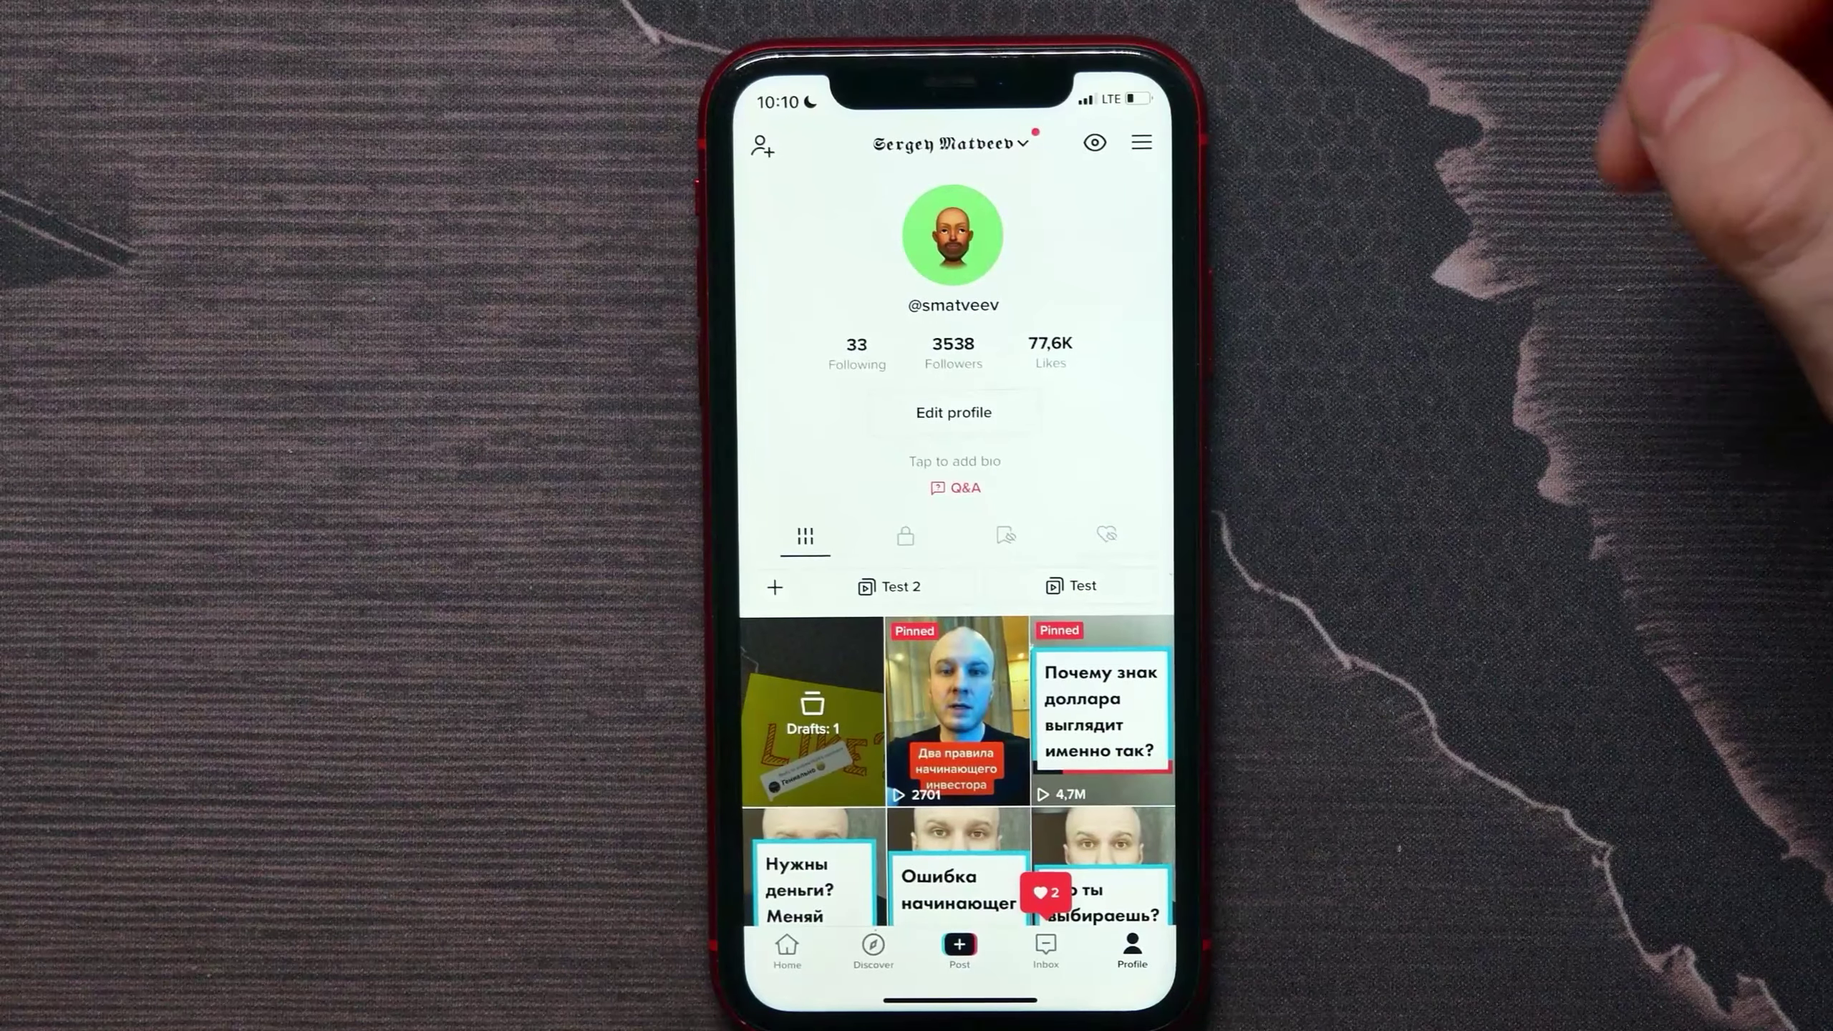
{"action": "left_click", "coordinate": [1141, 142]}
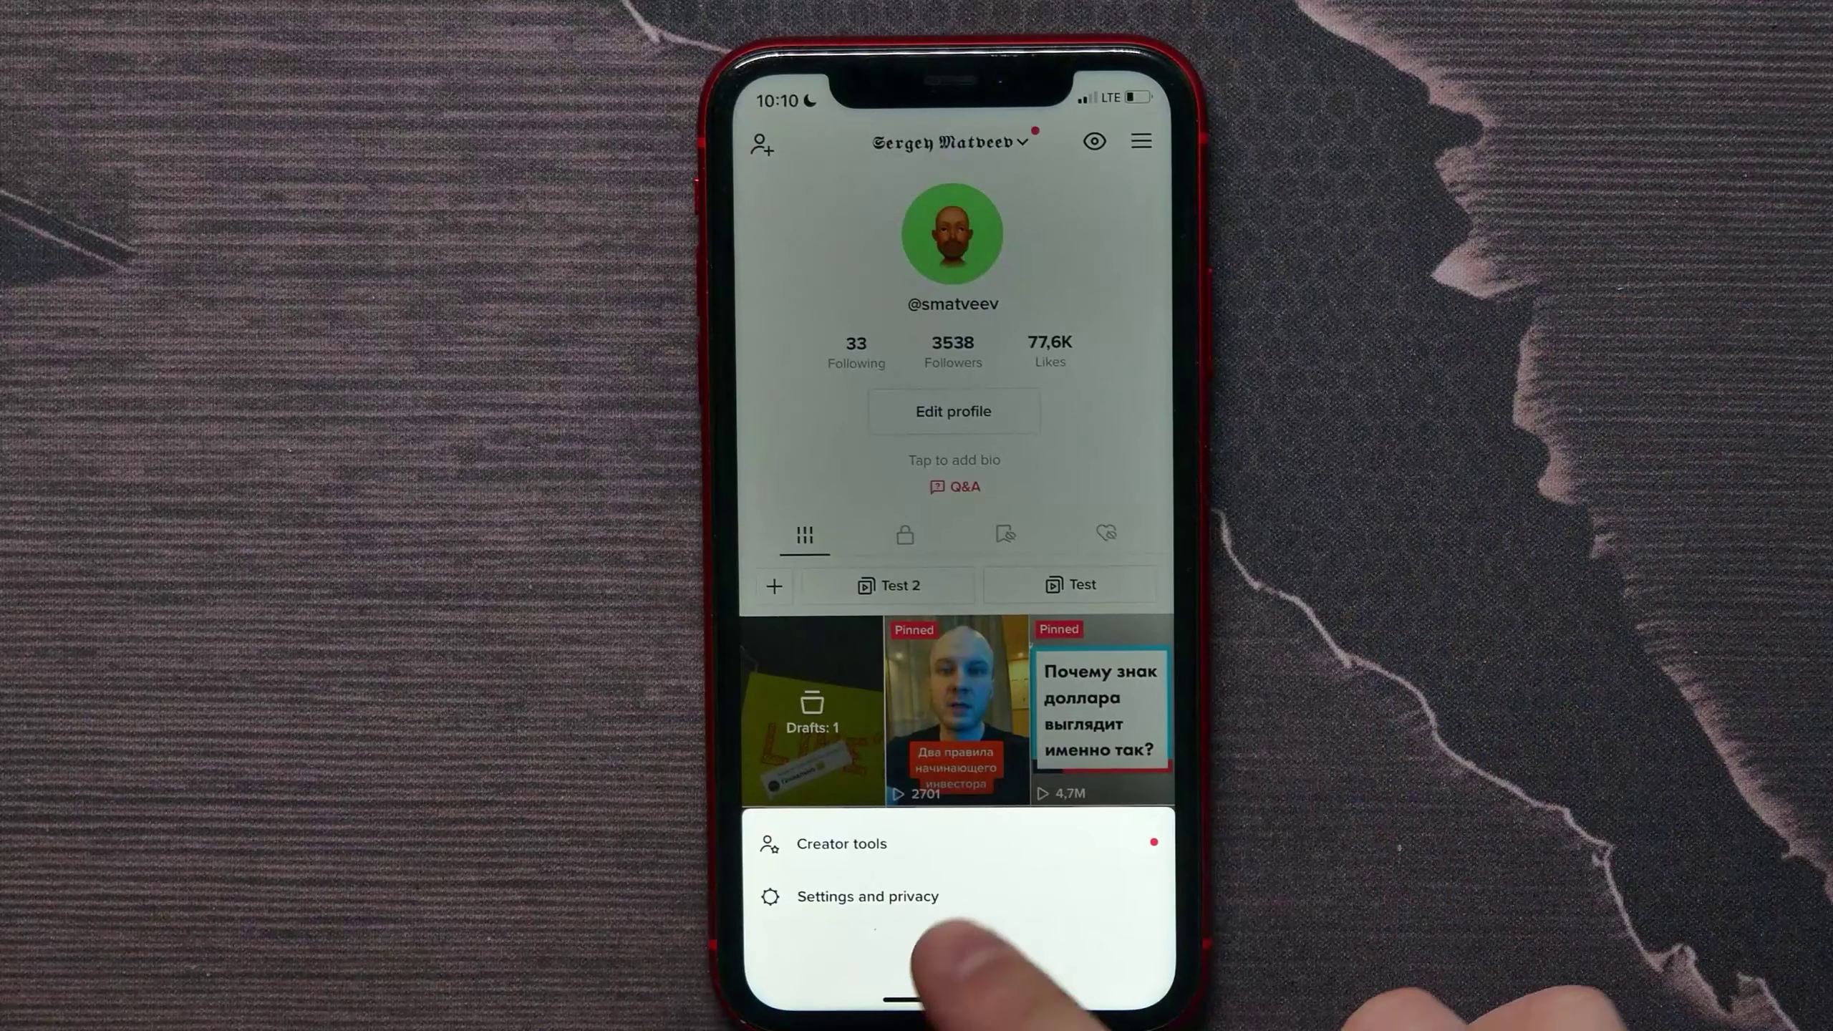
{"action": "left_click", "coordinate": [917, 896]}
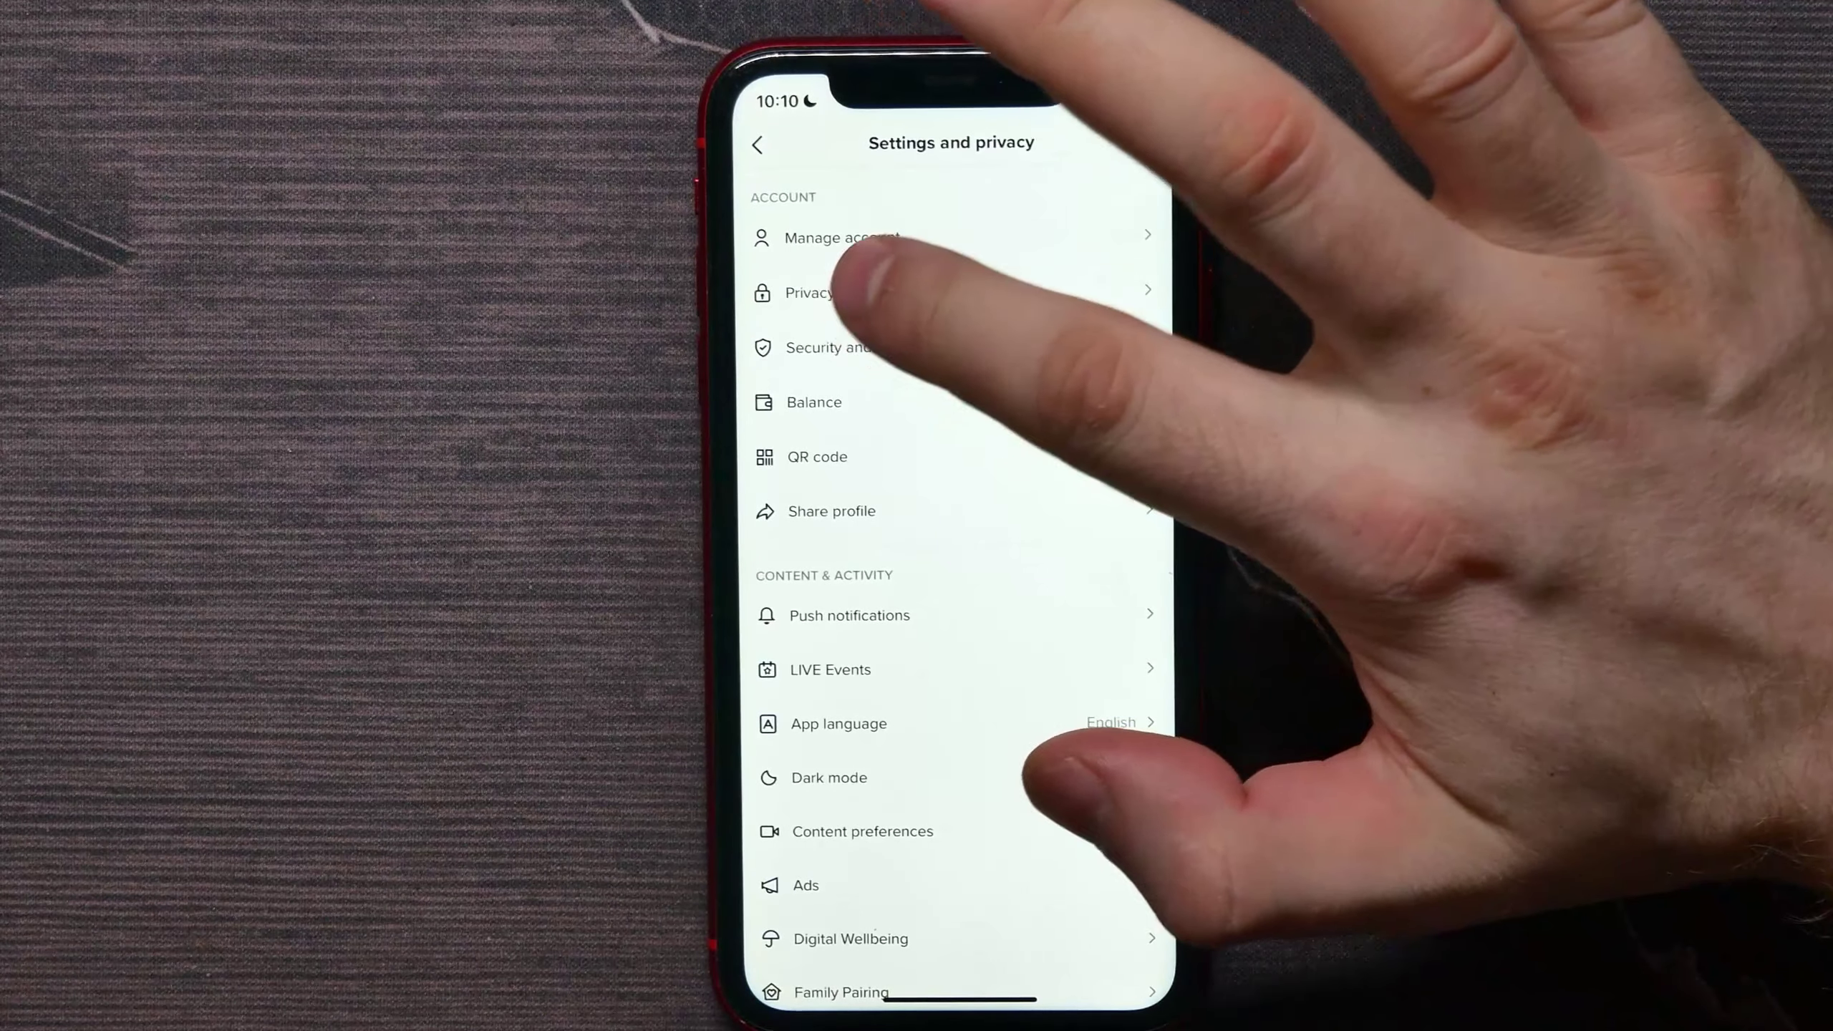
{"action": "left_click", "coordinate": [831, 293]}
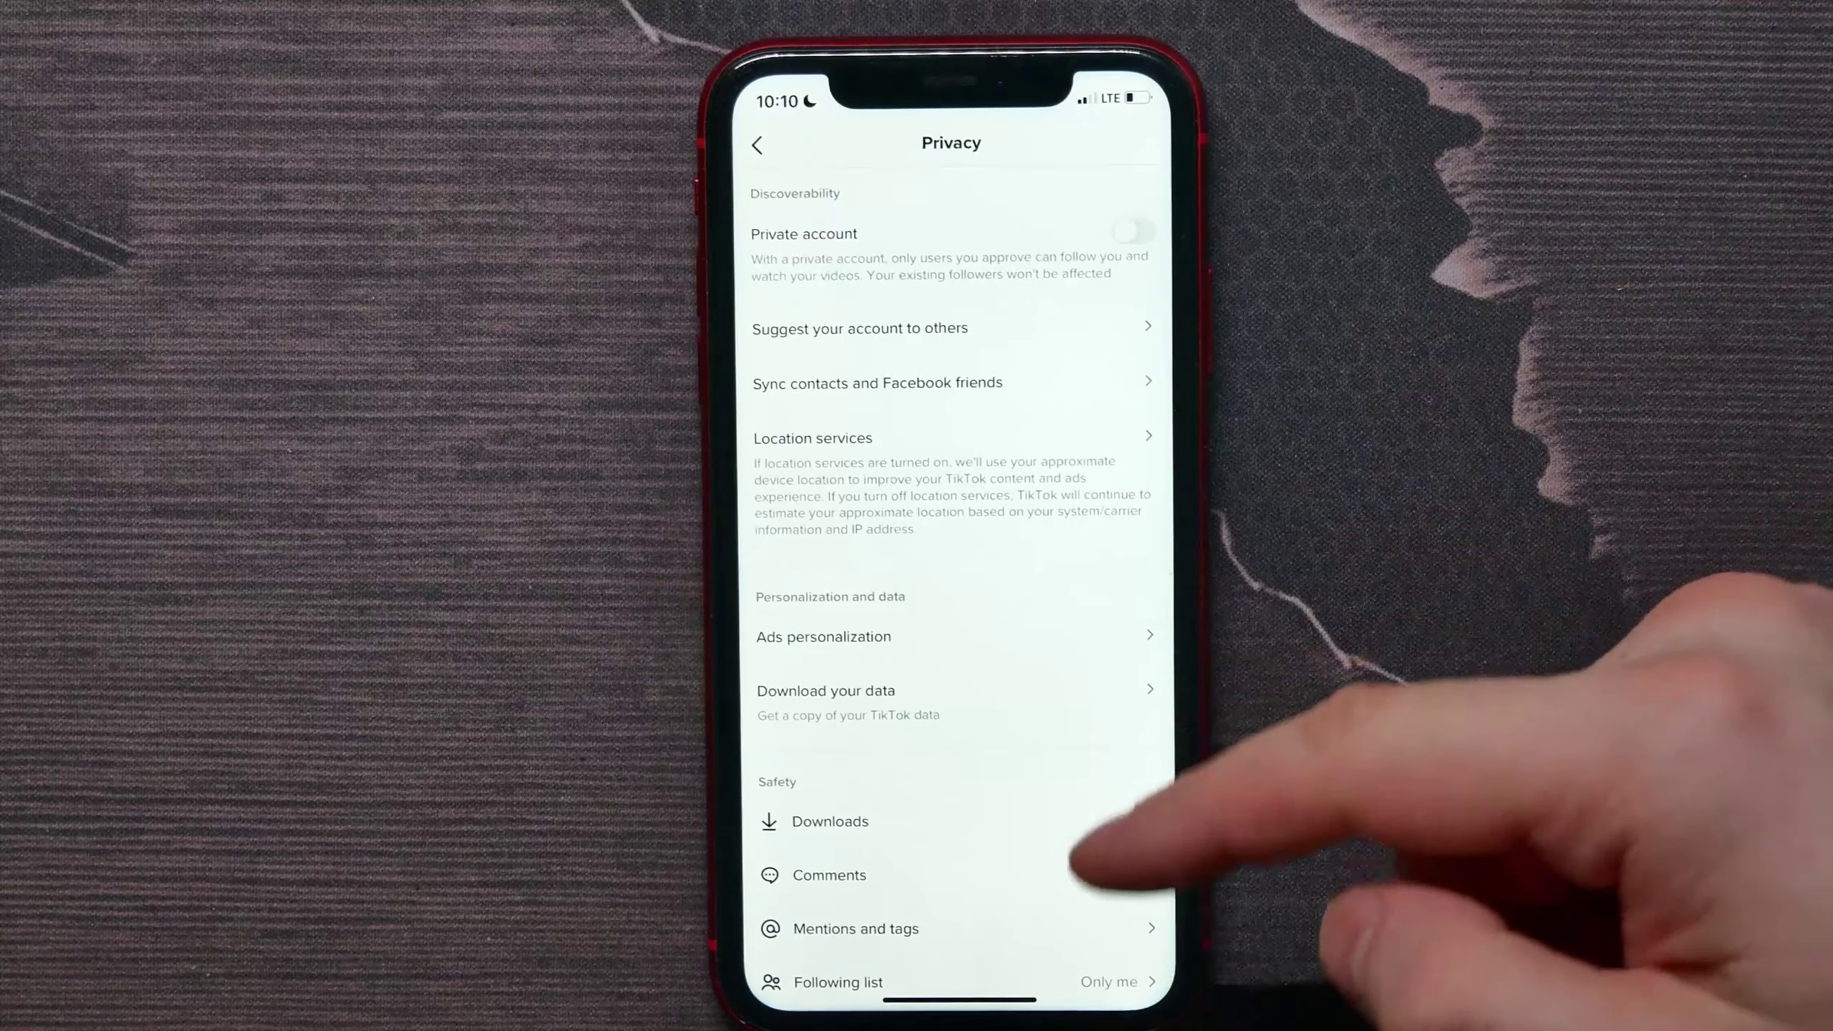
{"action": "scroll", "coordinate": [1082, 857], "scroll_direction": "down", "scroll_amount": 3}
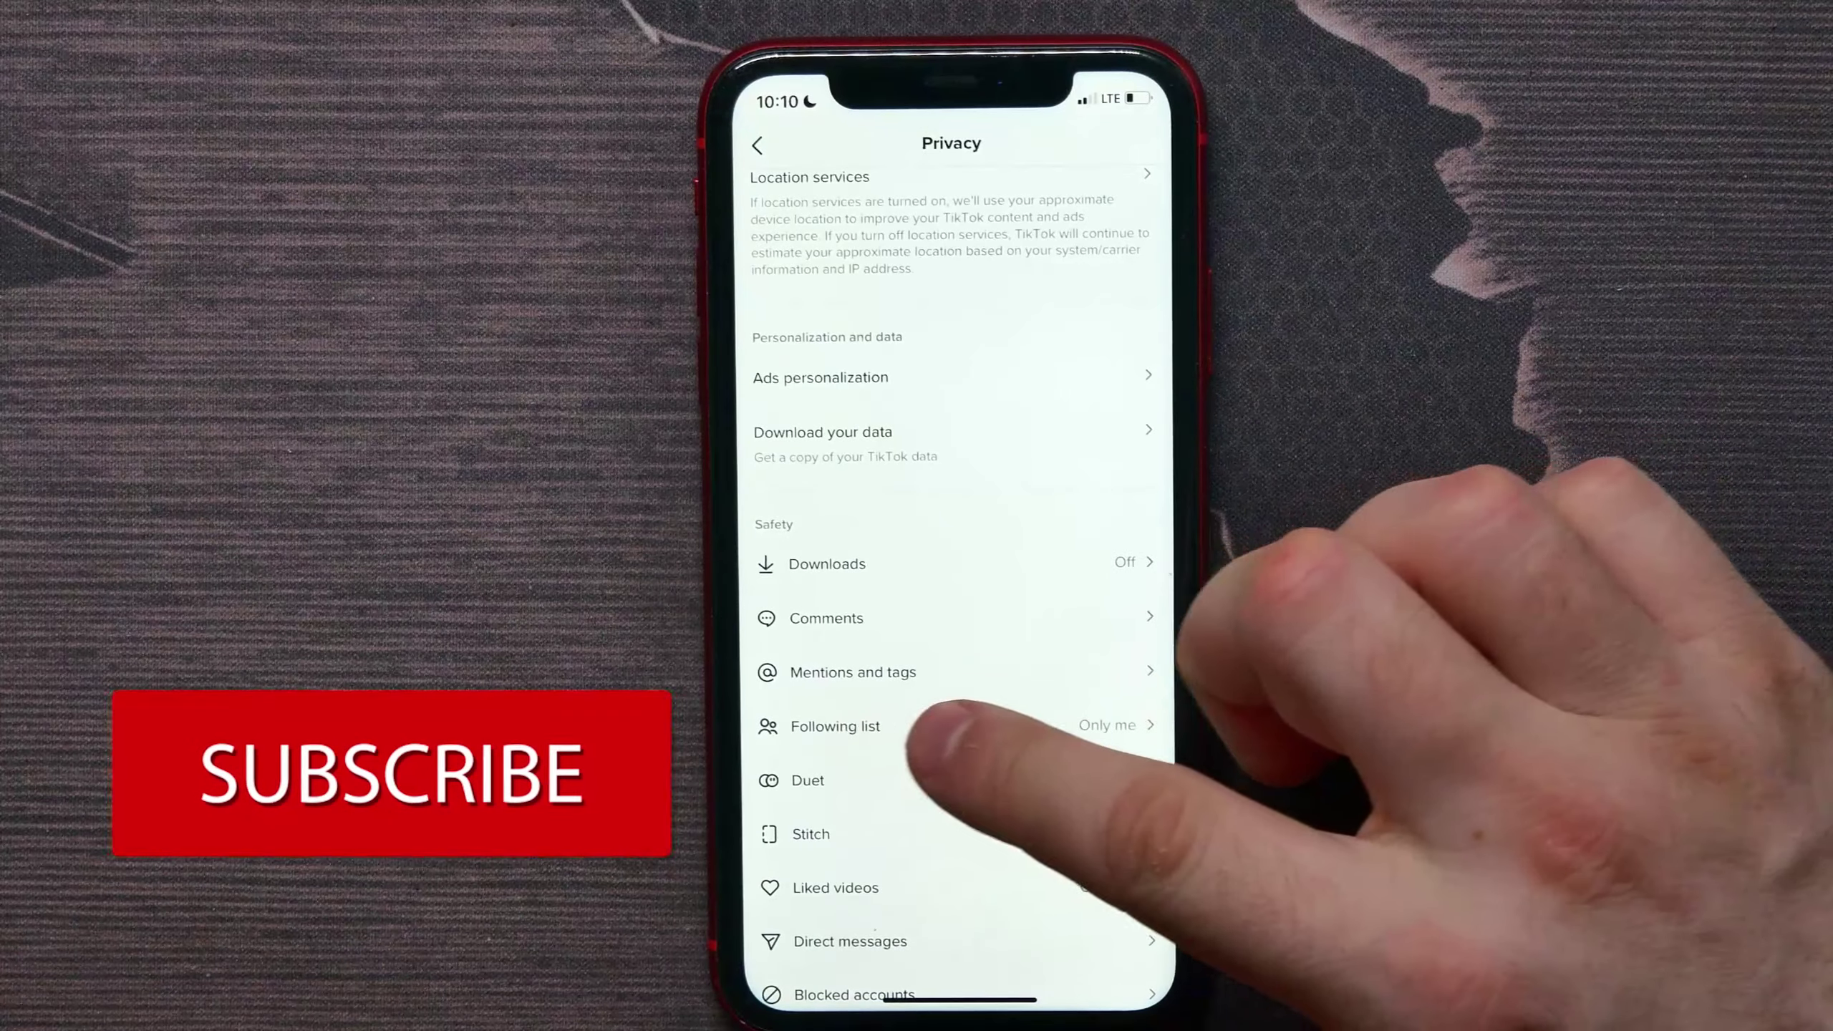
{"action": "left_click", "coordinate": [903, 723]}
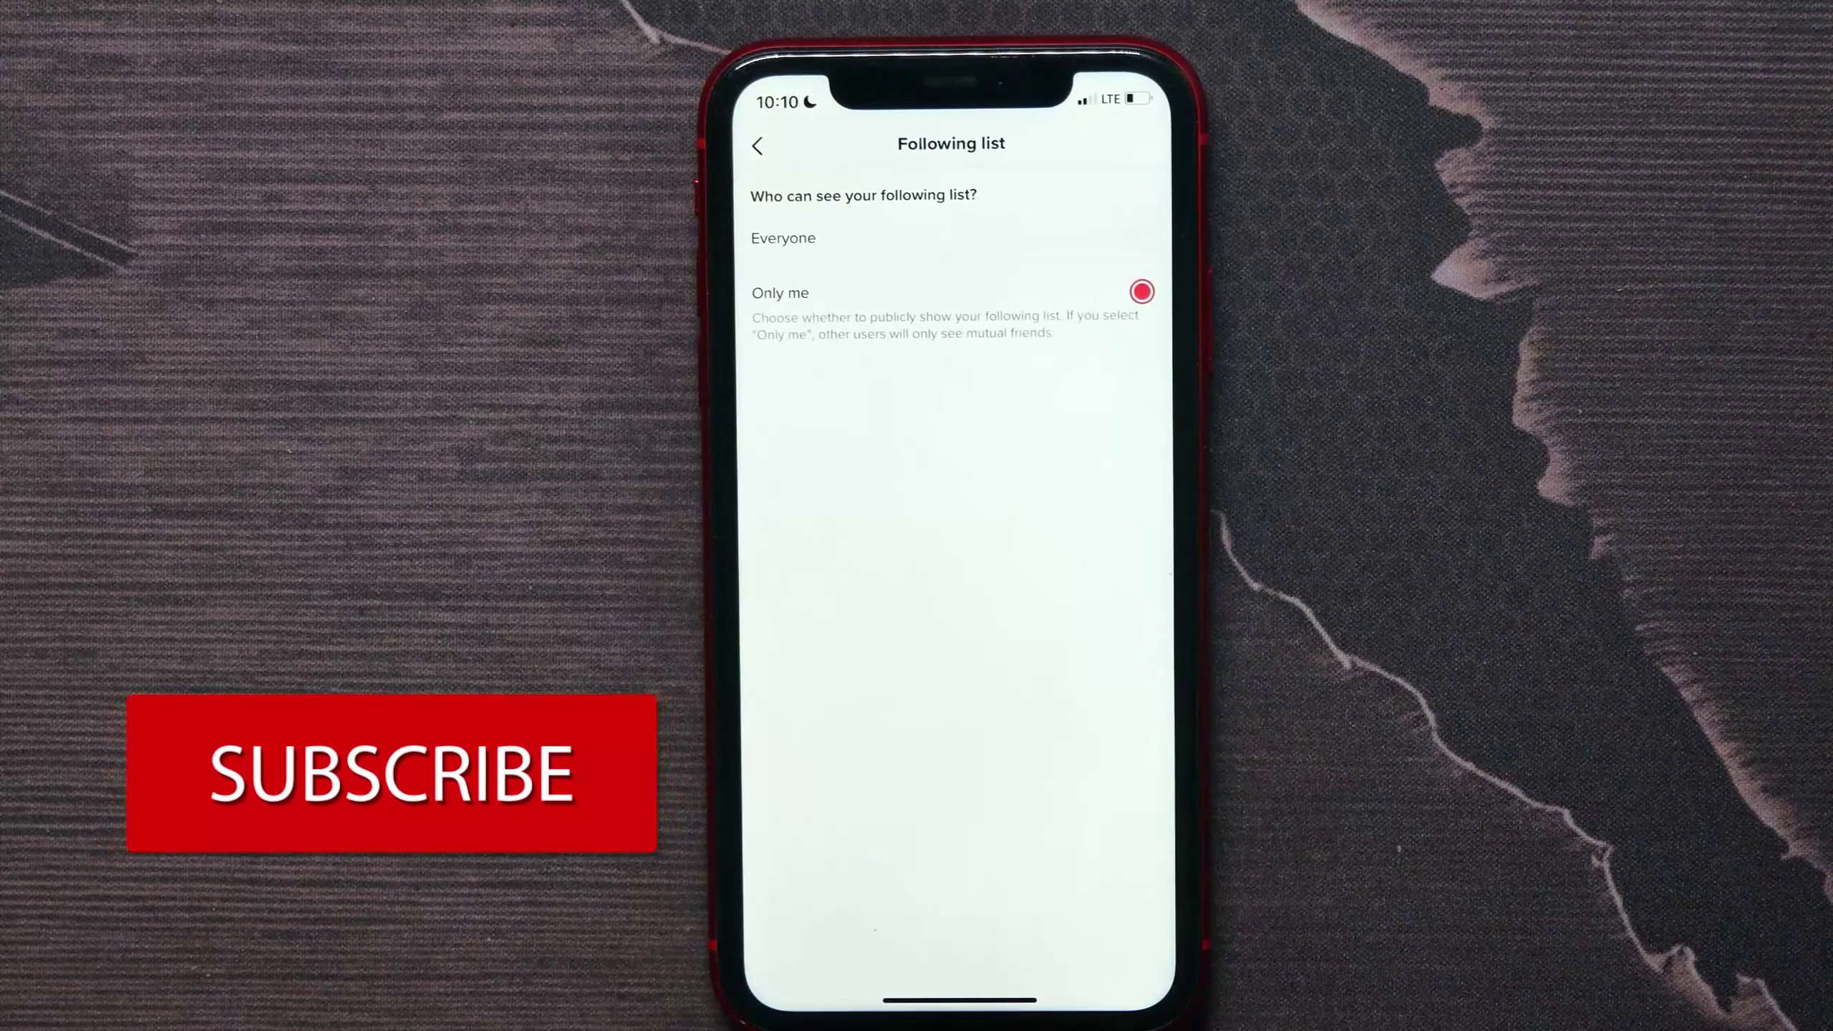
{"action": "left_click", "coordinate": [946, 238]}
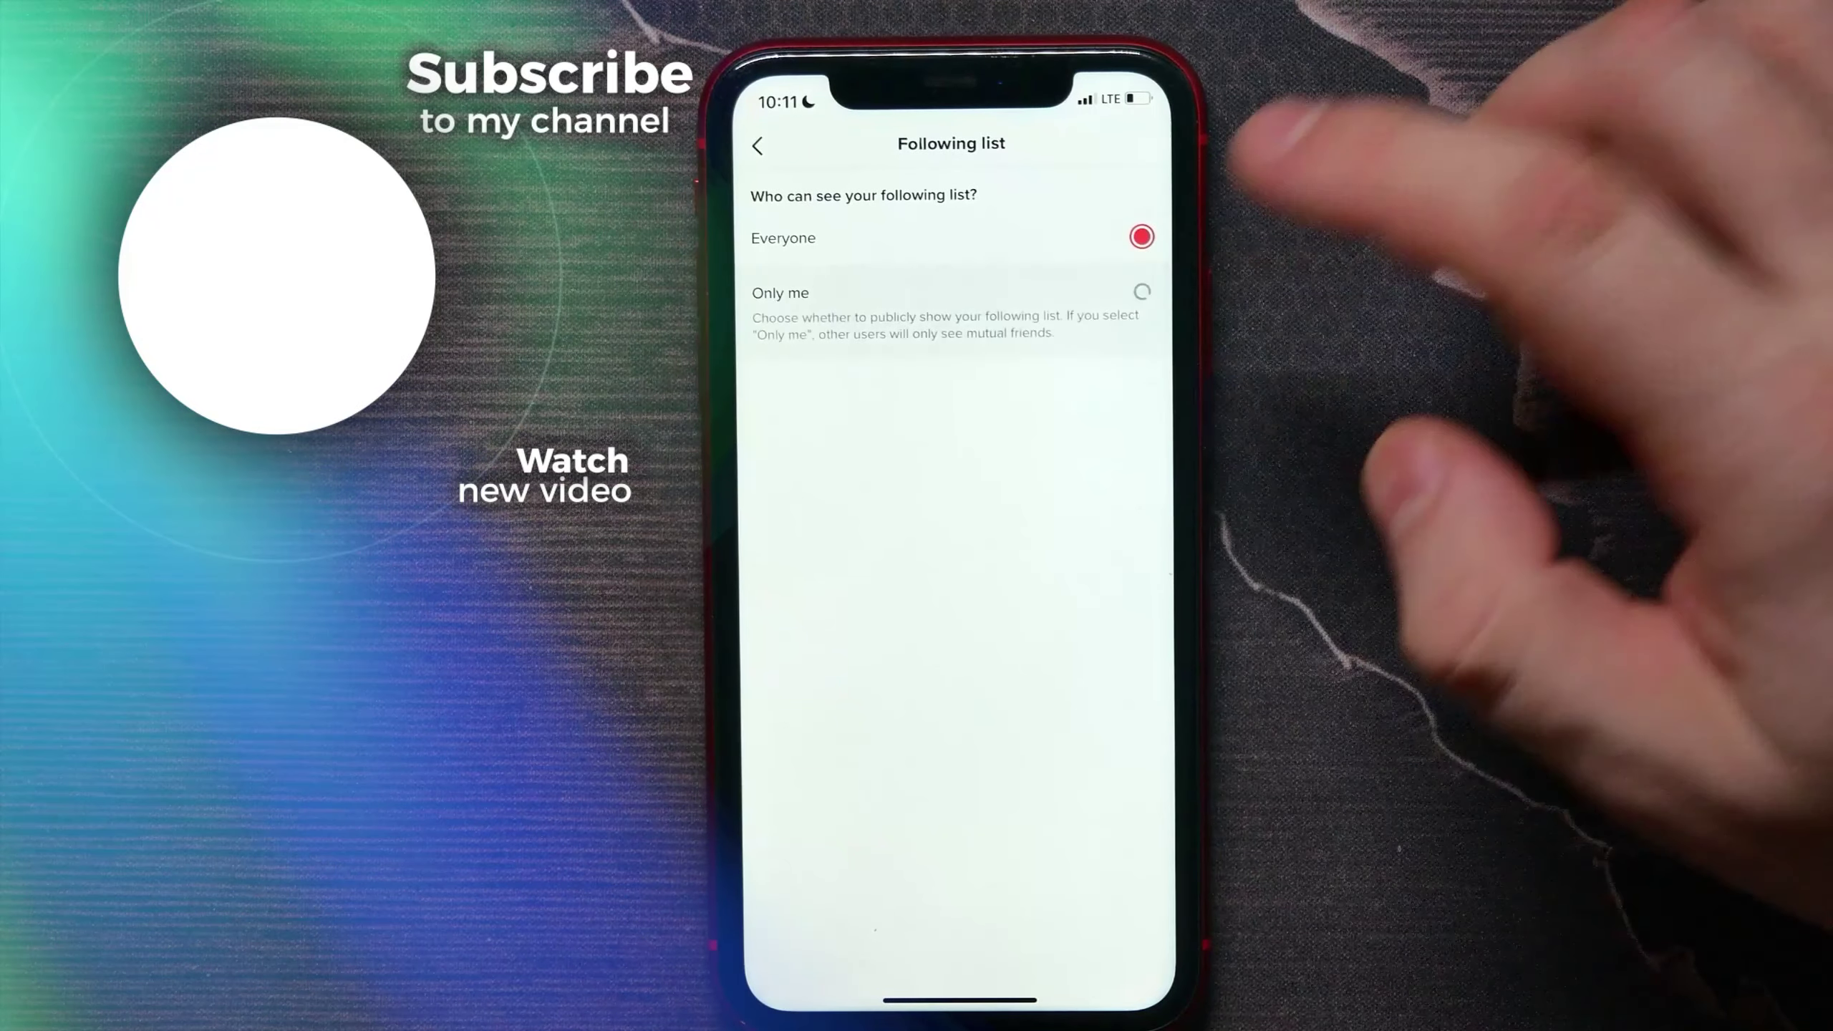
{"action": "left_click", "coordinate": [1141, 293]}
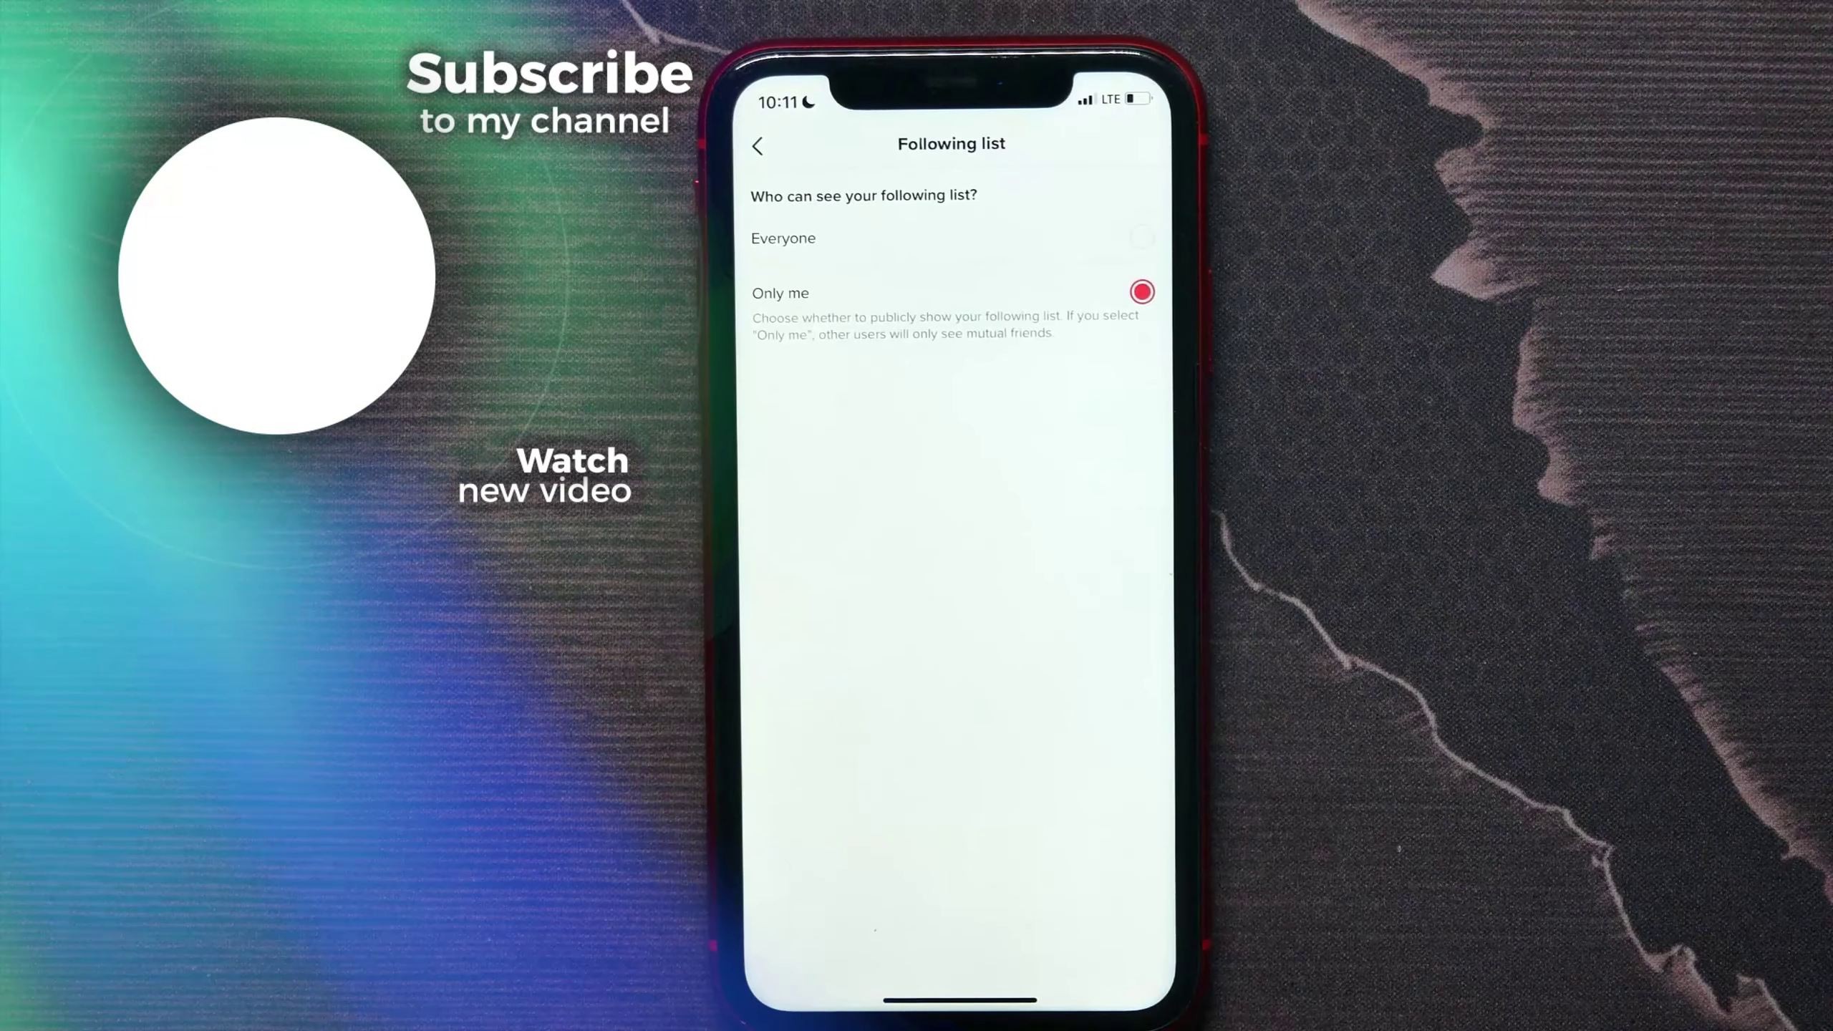